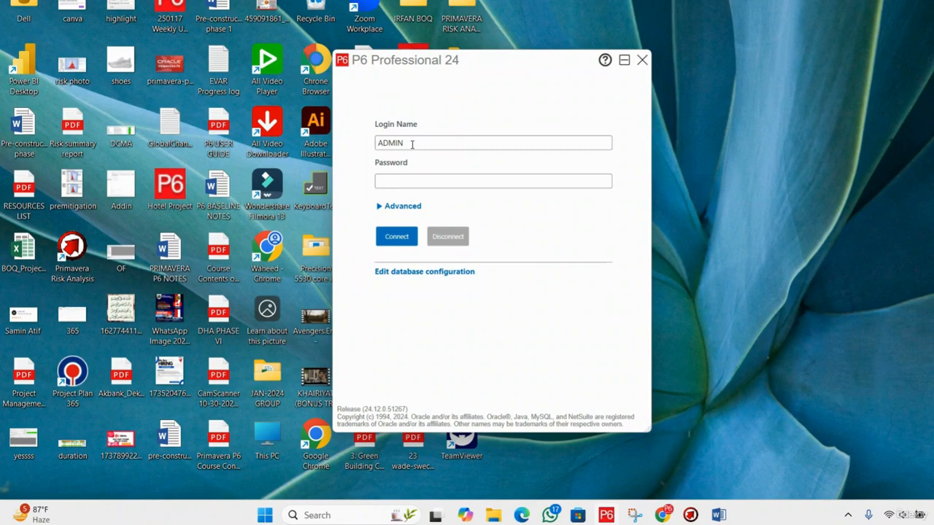
Examine the login name and password fields and the available database and language choices in the advanced login options.
{"action": "left_click_drag", "start_coordinate": [412, 144], "coordinate": [381, 142]}
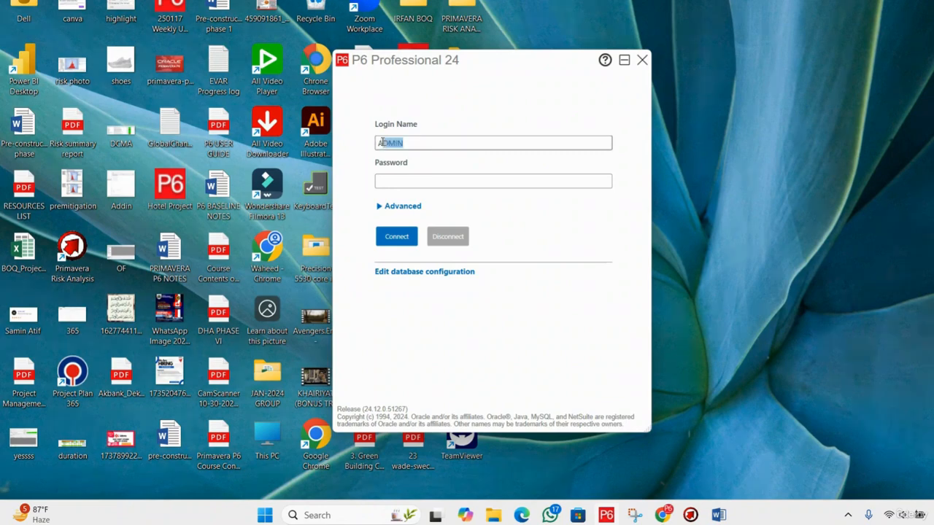
{"action": "left_click", "coordinate": [413, 142]}
{"action": "left_click", "coordinate": [409, 180]}
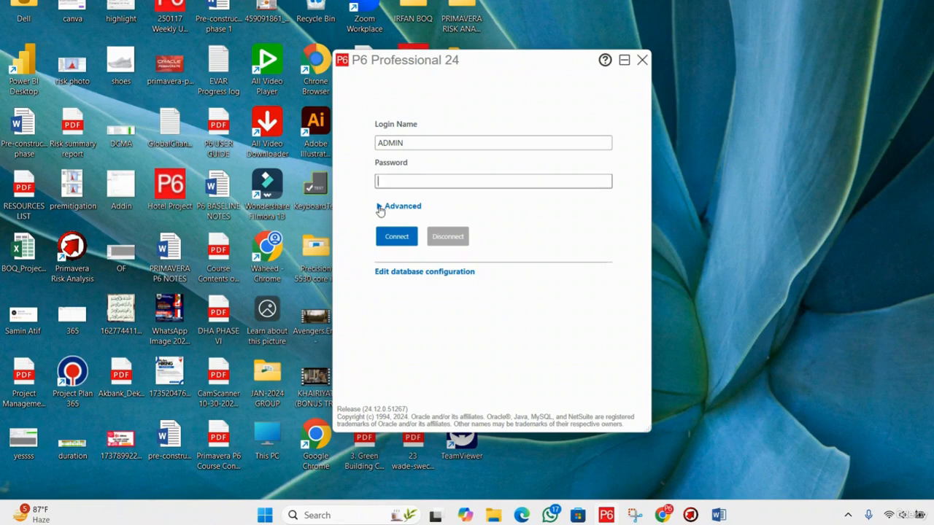
{"action": "left_click", "coordinate": [380, 208]}
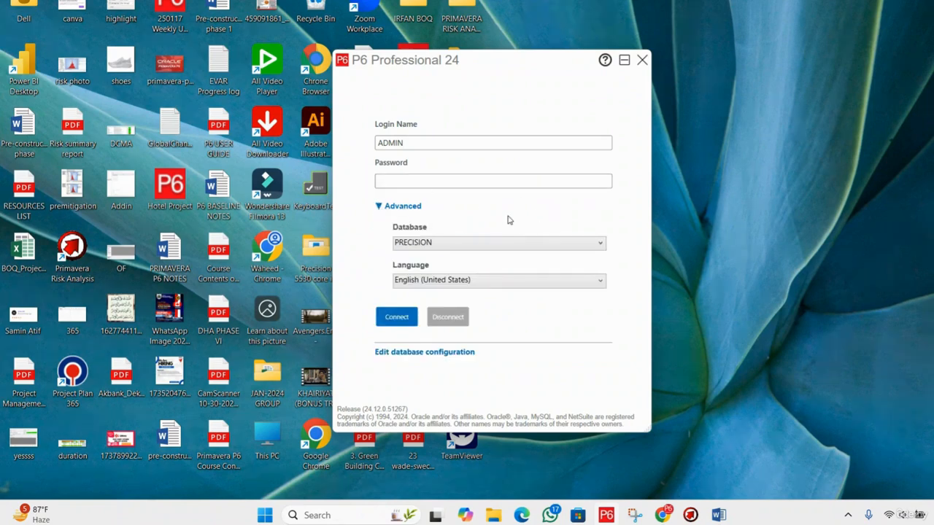
{"action": "left_click", "coordinate": [379, 209]}
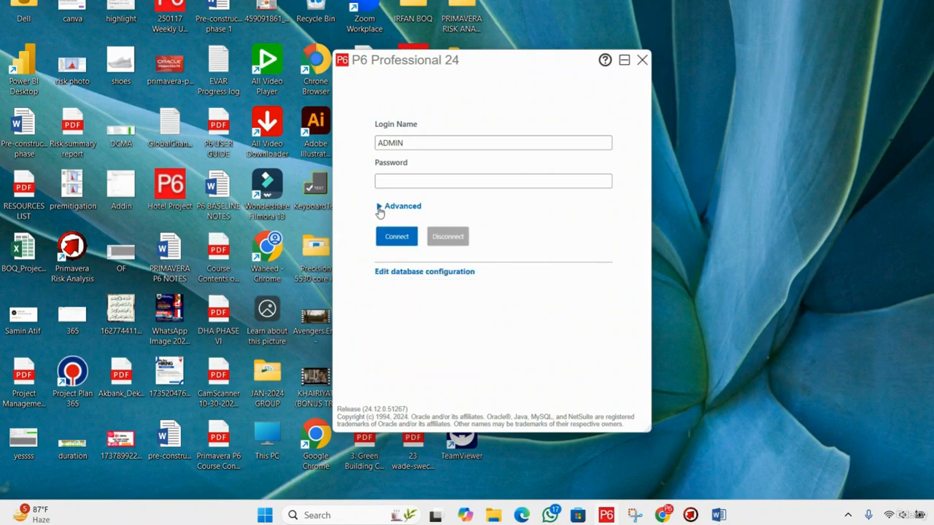
{"action": "left_click", "coordinate": [379, 209]}
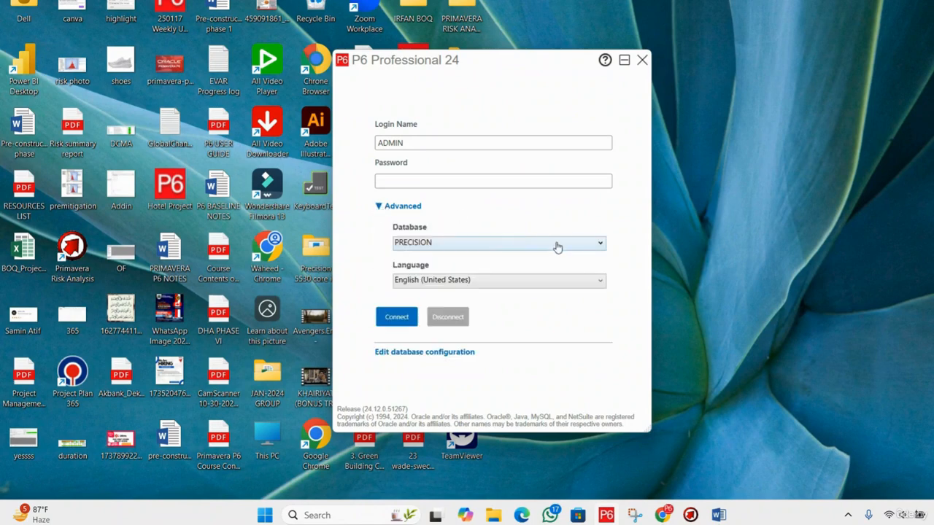
{"action": "left_click", "coordinate": [598, 248]}
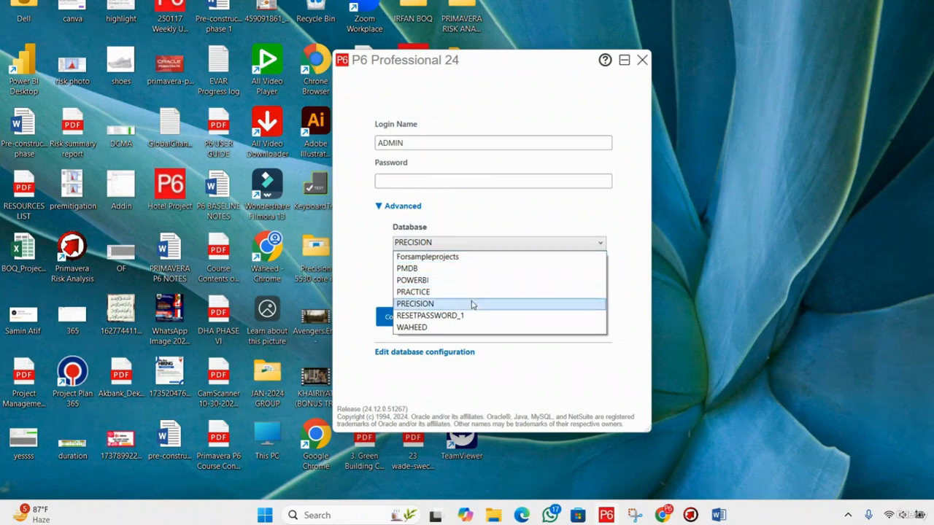
{"action": "left_click", "coordinate": [509, 212]}
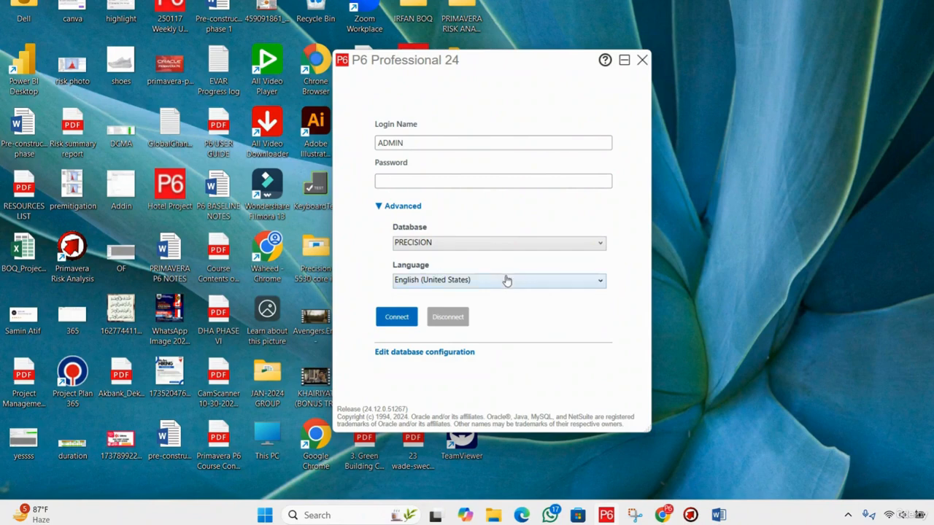
{"action": "left_click", "coordinate": [579, 287]}
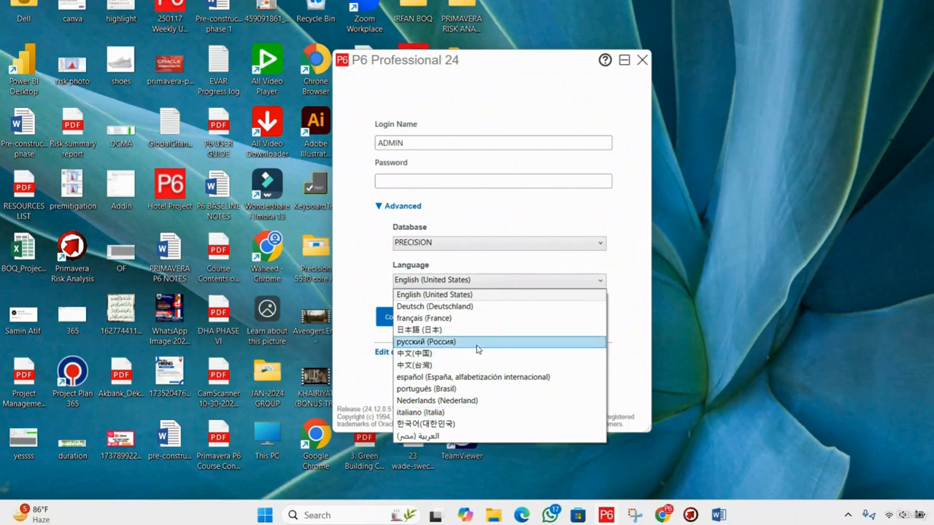
{"action": "left_click", "coordinate": [518, 220]}
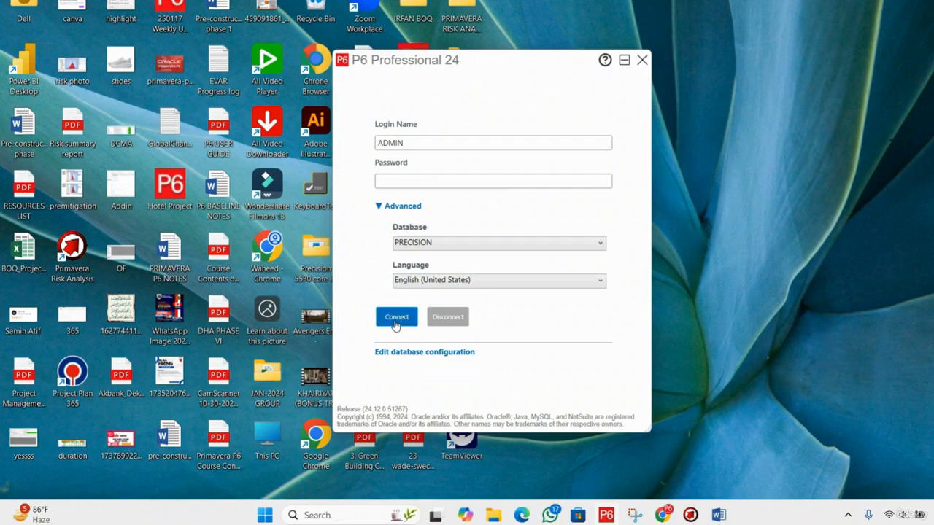
{"action": "left_click", "coordinate": [475, 183]}
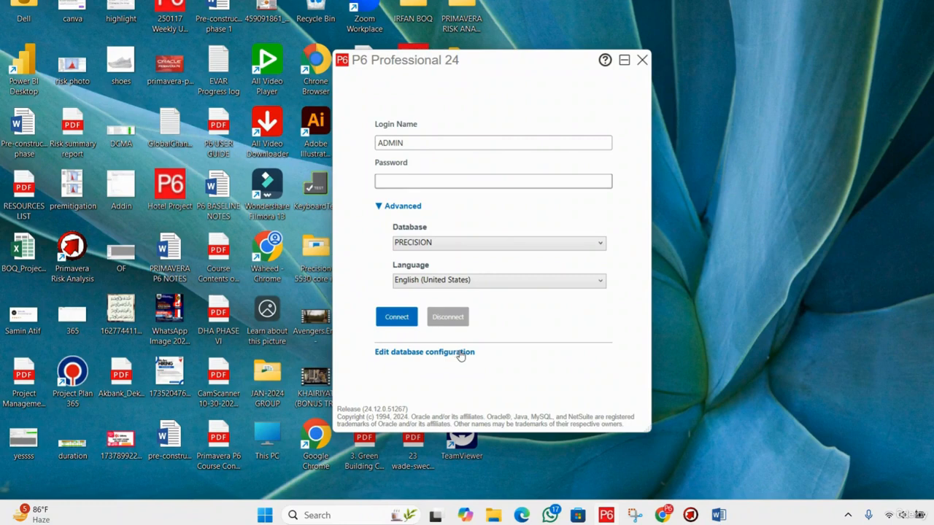
{"action": "left_click", "coordinate": [380, 207]}
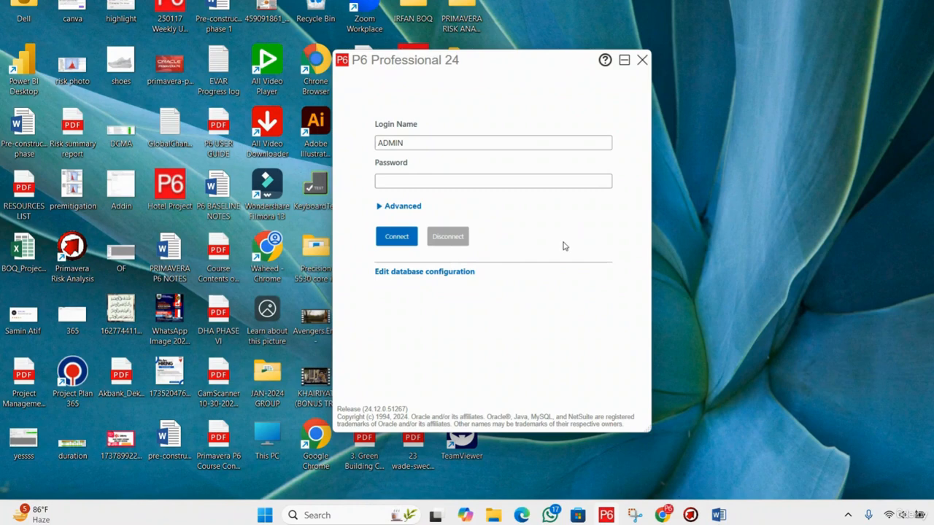
Open the database configuration and add a new database connection.
{"action": "left_click", "coordinate": [423, 277]}
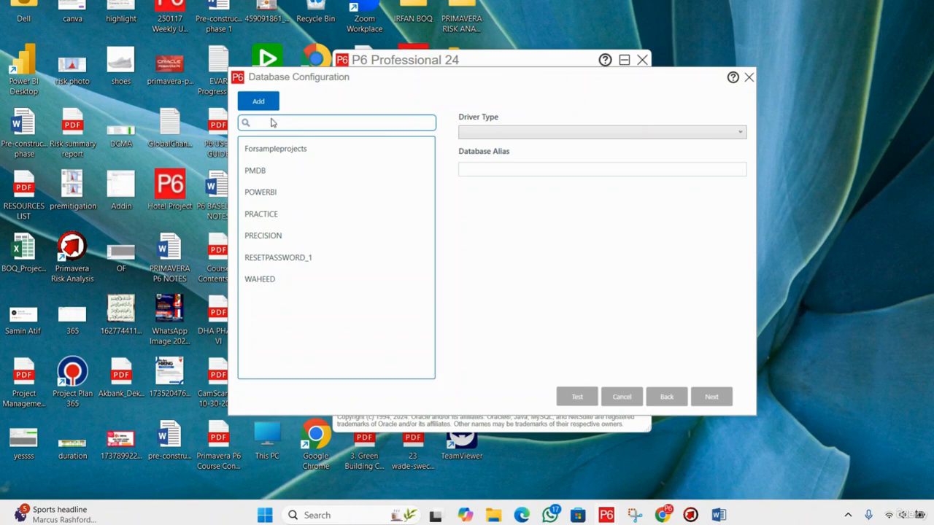
{"action": "left_click", "coordinate": [280, 125]}
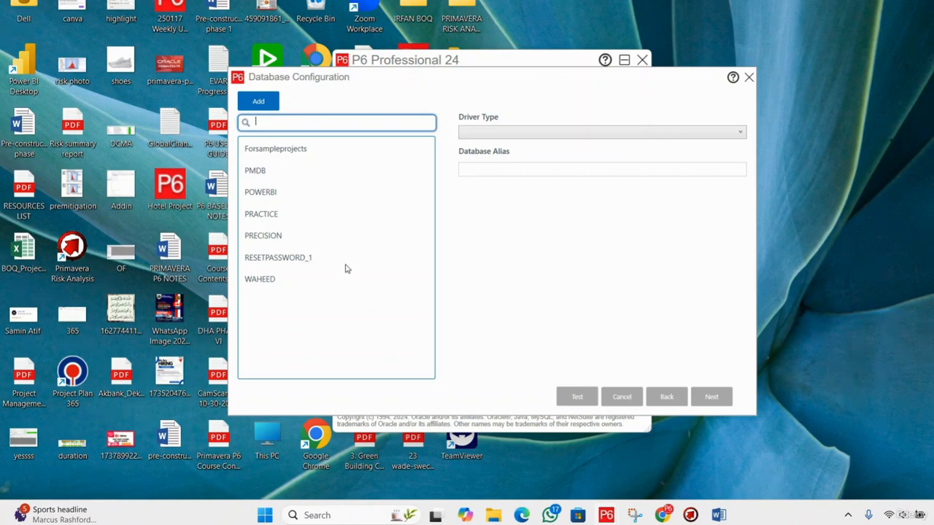
{"action": "left_click", "coordinate": [286, 194]}
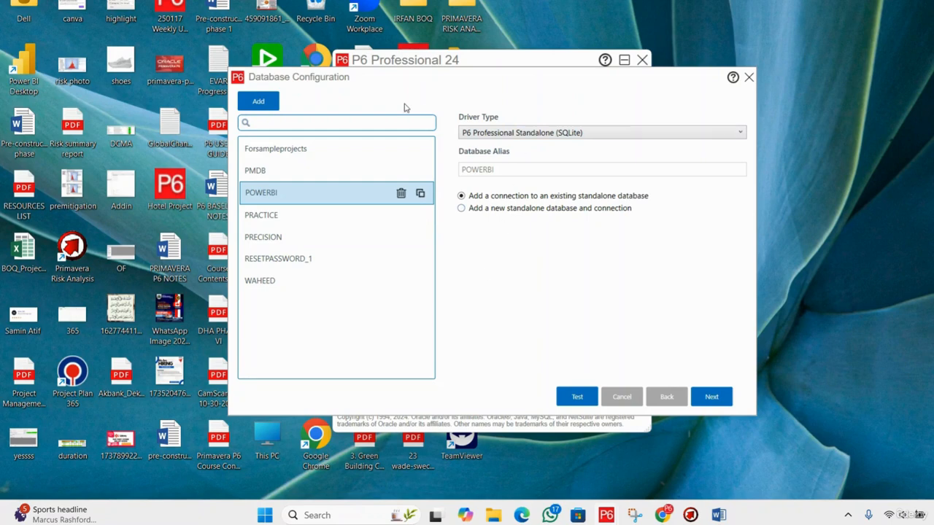
{"action": "left_click", "coordinate": [259, 103]}
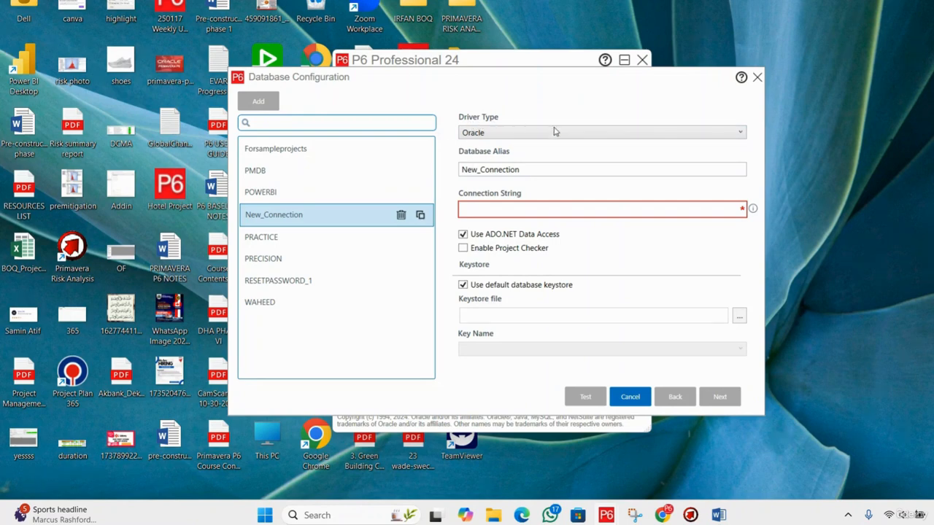
Set the new connection's driver type to P6 Professional Standalone (SQLite).
{"action": "left_click", "coordinate": [715, 136]}
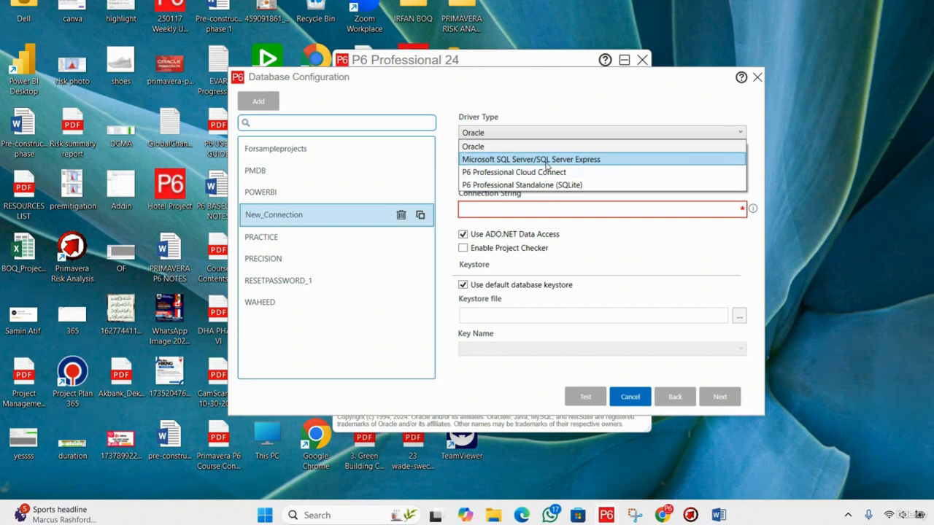
{"action": "left_click", "coordinate": [609, 166]}
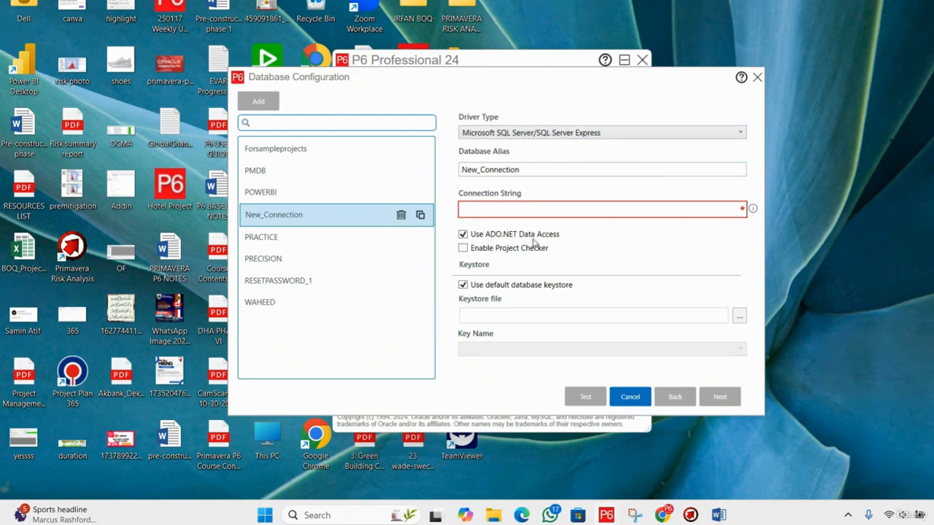
{"action": "left_click", "coordinate": [596, 135]}
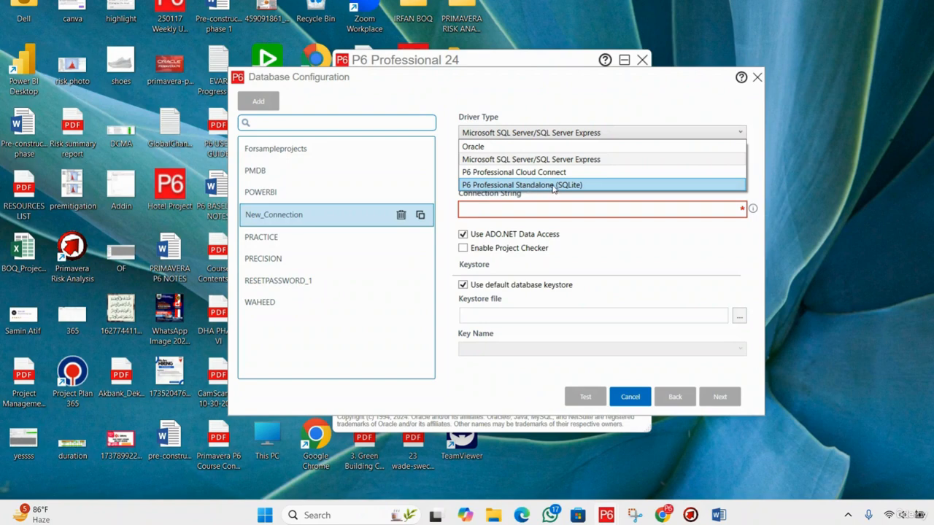
{"action": "left_click", "coordinate": [582, 186]}
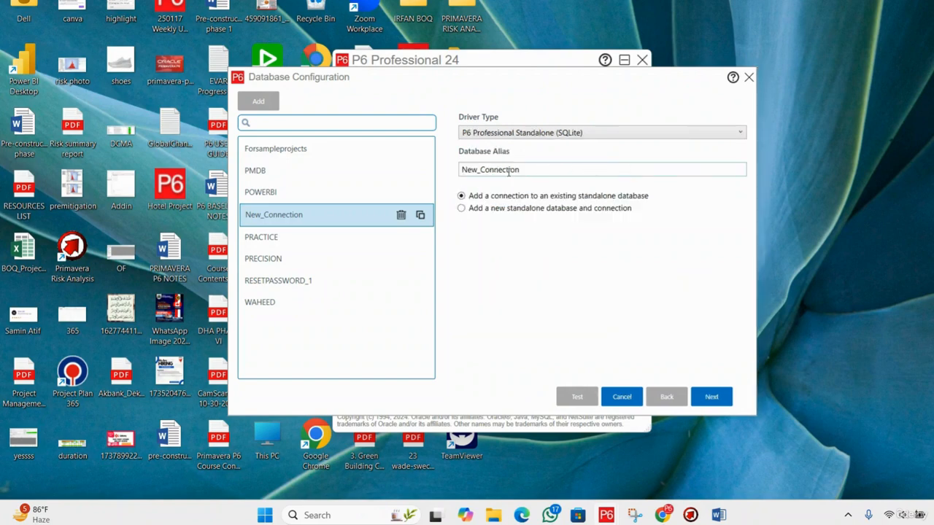
Set the database alias to HOMEDATABASE and proceed with the option to add a new standalone database and connection.
{"action": "left_click", "coordinate": [541, 173]}
{"action": "left_click_drag", "start_coordinate": [540, 173], "coordinate": [458, 175]}
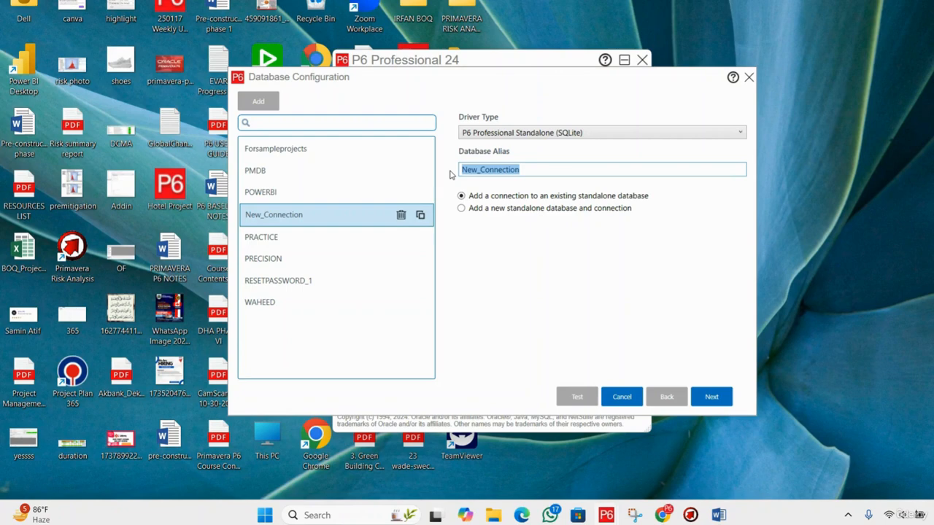
{"action": "key", "text": "BackSpace"}
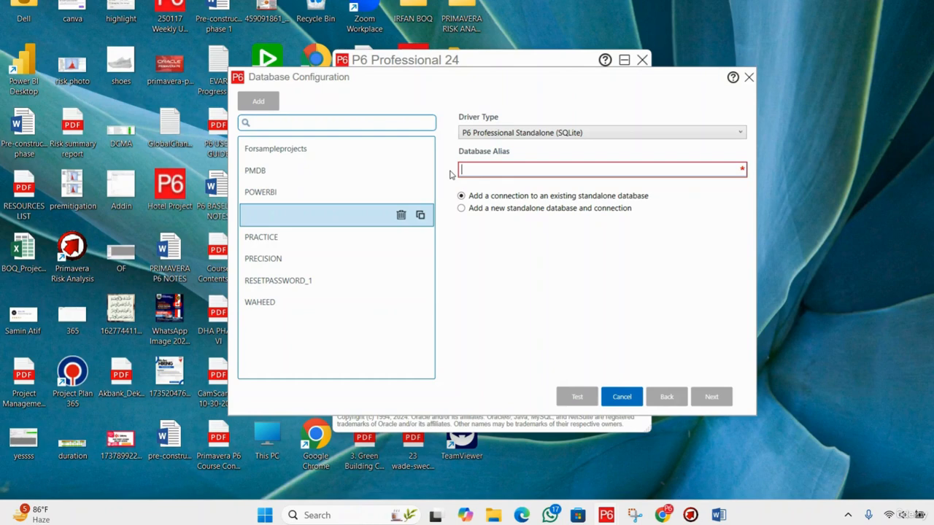
{"action": "type", "text": "hote"}
{"action": "key", "text": "BackSpace"}
{"action": "key", "text": "BackSpace"}
{"action": "key", "text": "BackSpace"}
{"action": "key", "text": "BackSpace"}
{"action": "type", "text": "HO"}
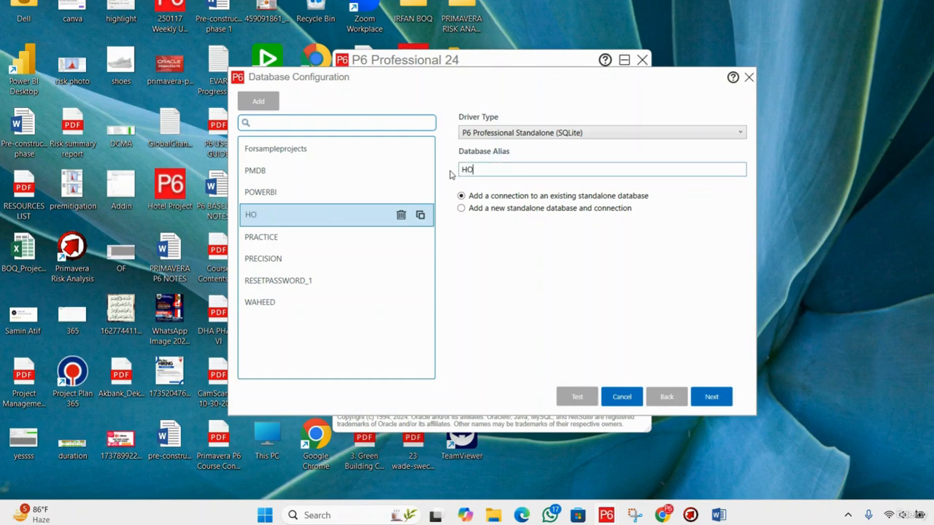
{"action": "type", "text": "MEDATABASE"}
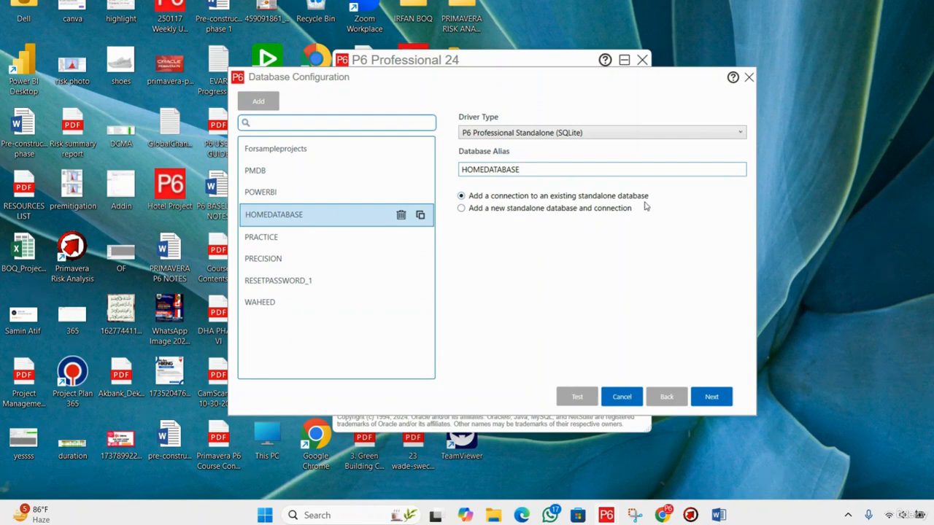
{"action": "left_click", "coordinate": [513, 211]}
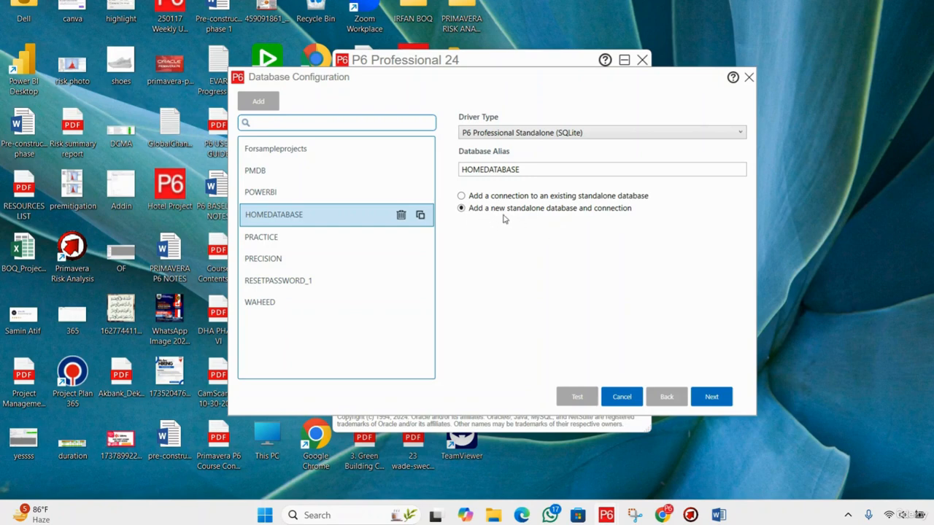
{"action": "left_click", "coordinate": [711, 397]}
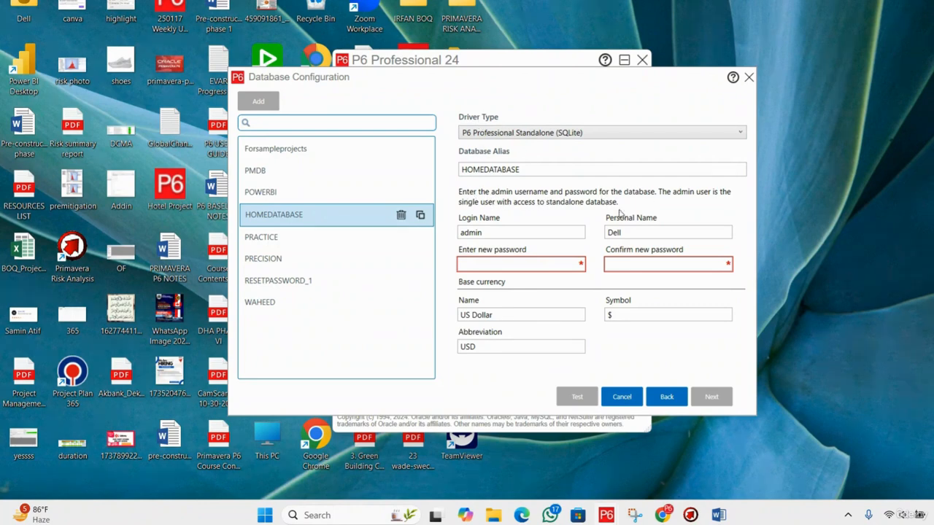
Enter and confirm the new password for the admin login of HOMEDATABASE, keeping the default login and personal names.
{"action": "double_click", "coordinate": [504, 228]}
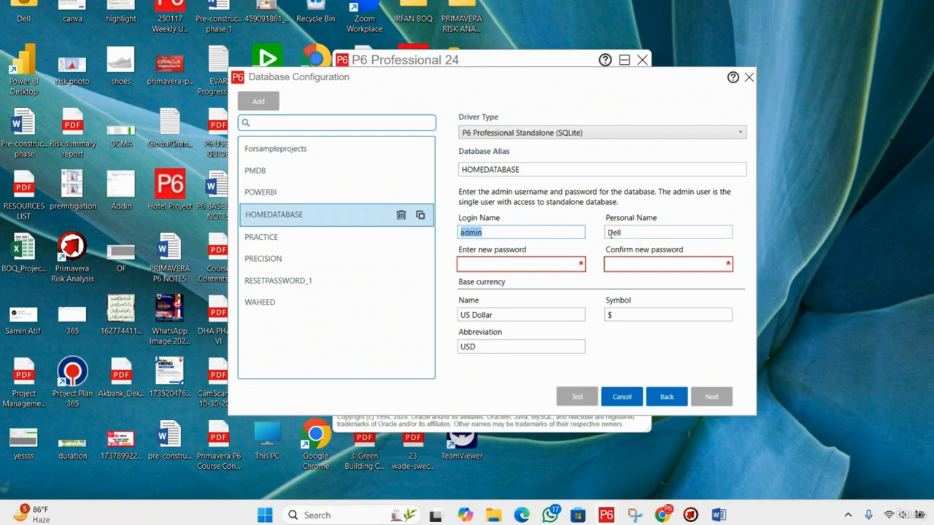
{"action": "double_click", "coordinate": [632, 231]}
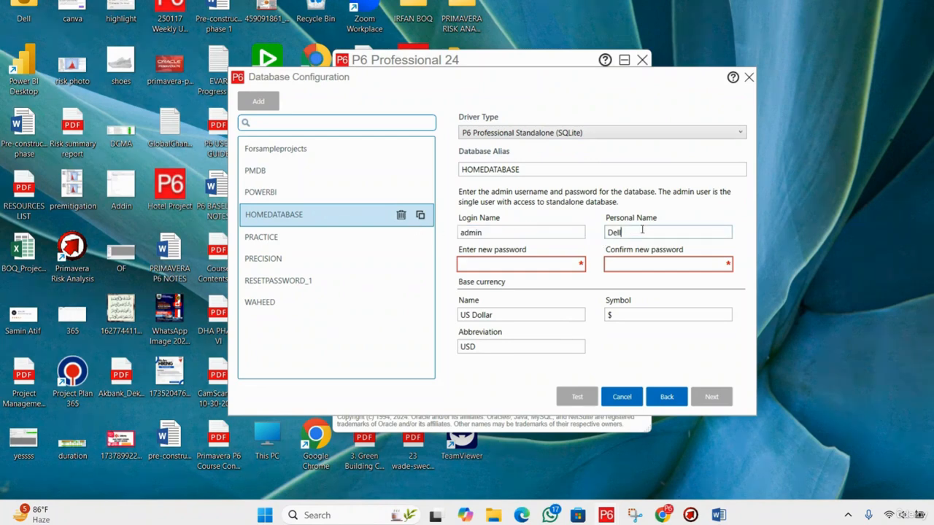
{"action": "left_click", "coordinate": [499, 263]}
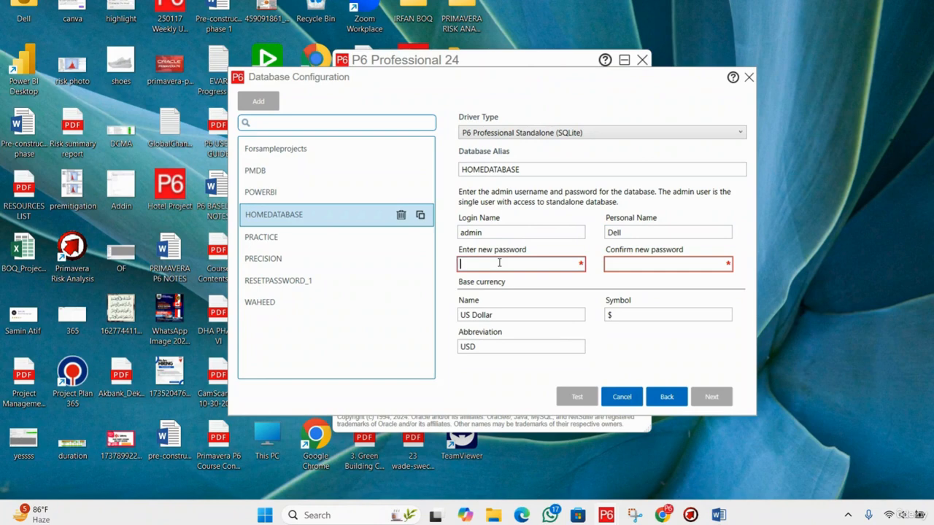
{"action": "double_click", "coordinate": [490, 232]}
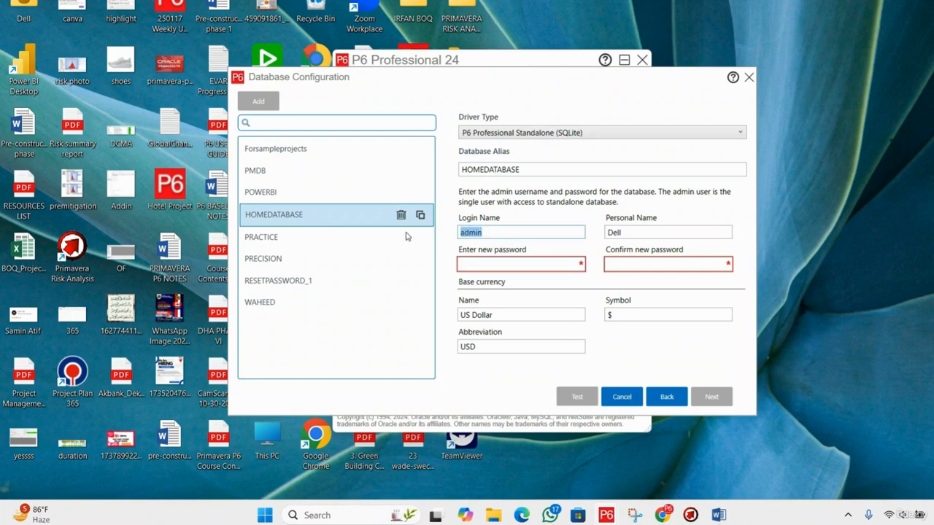
{"action": "left_click", "coordinate": [495, 267]}
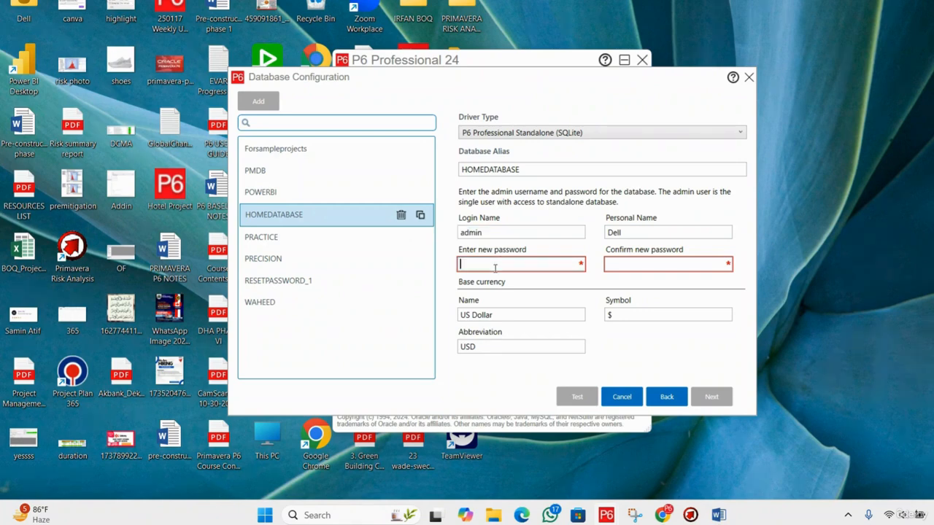
{"action": "type", "text": "admin"}
{"action": "left_click", "coordinate": [626, 264]}
{"action": "type", "text": "admin"}
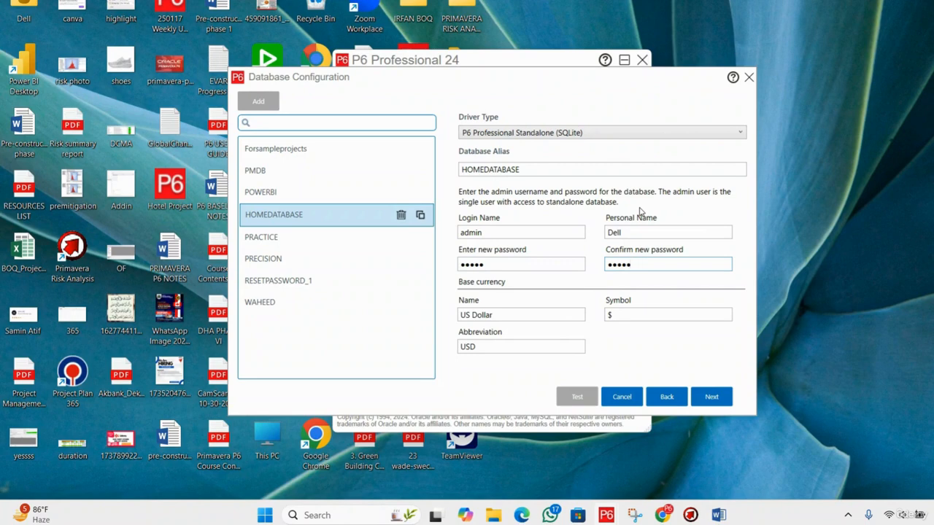
Check the admin login name, personal name and password fields, and continue to the database location settings.
{"action": "left_click", "coordinate": [511, 232]}
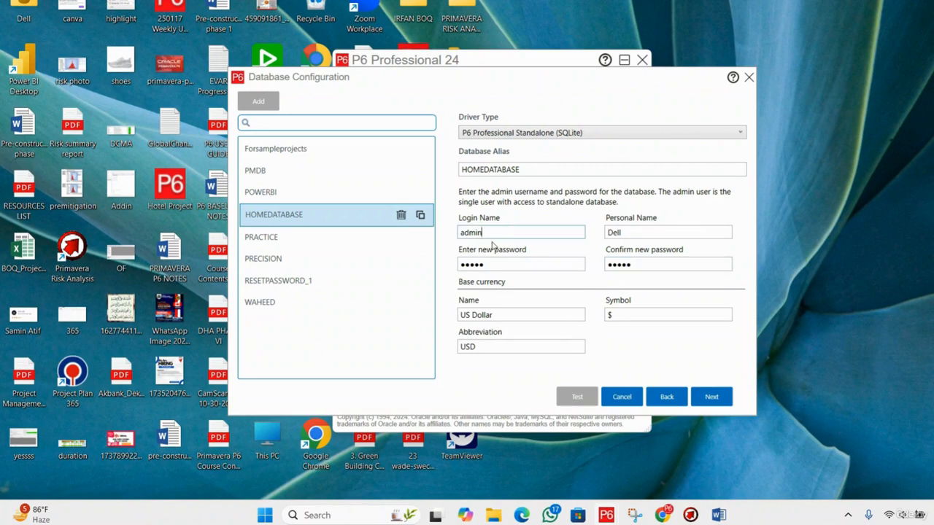
{"action": "double_click", "coordinate": [494, 232]}
{"action": "left_click", "coordinate": [505, 262]}
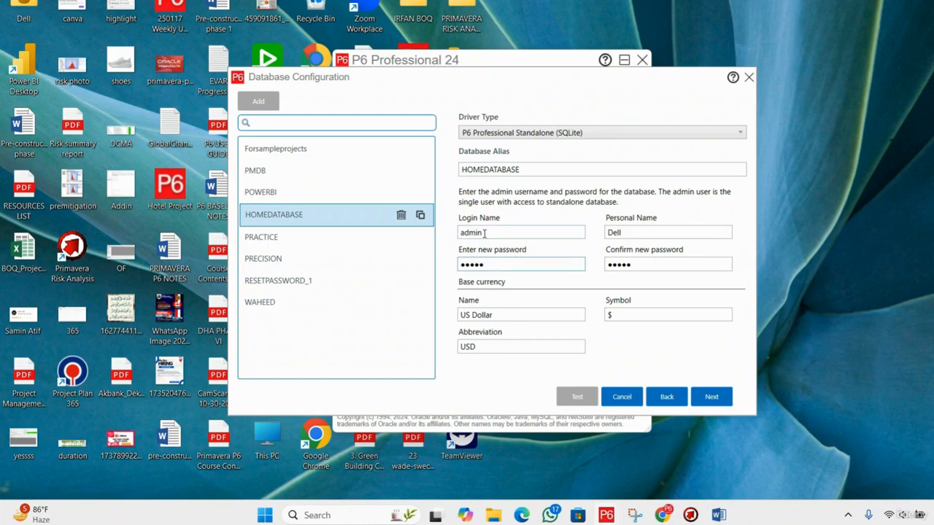
{"action": "double_click", "coordinate": [484, 233]}
{"action": "double_click", "coordinate": [500, 264]}
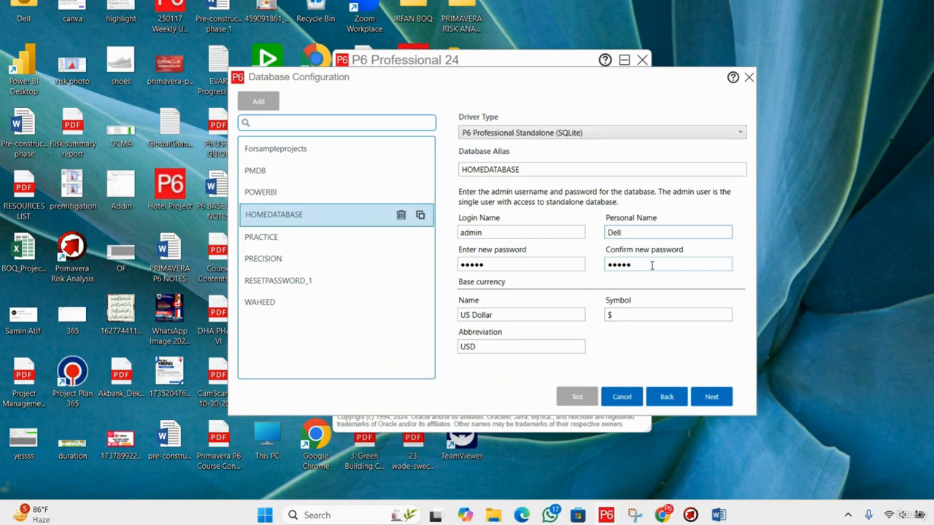
{"action": "left_click", "coordinate": [651, 265]}
{"action": "left_click", "coordinate": [628, 235]}
{"action": "left_click", "coordinate": [639, 265]}
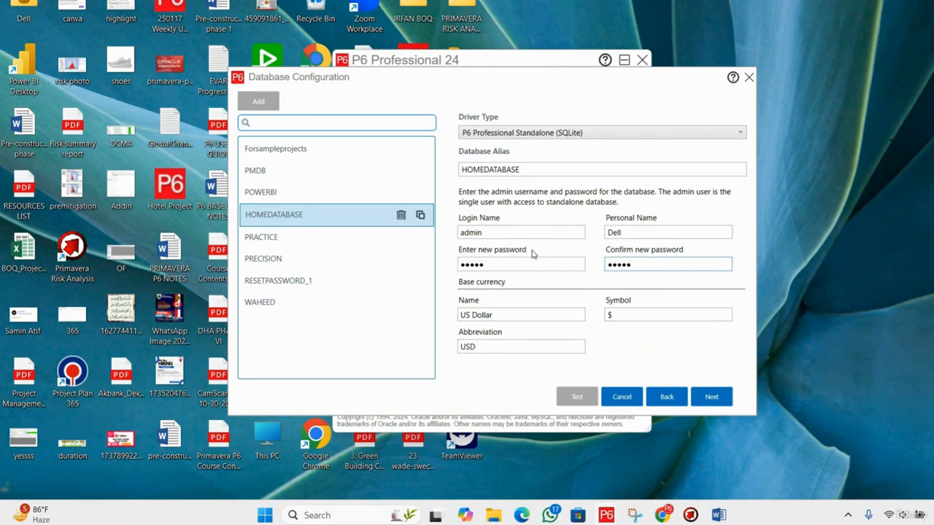
{"action": "double_click", "coordinate": [622, 267]}
{"action": "left_click", "coordinate": [711, 400]}
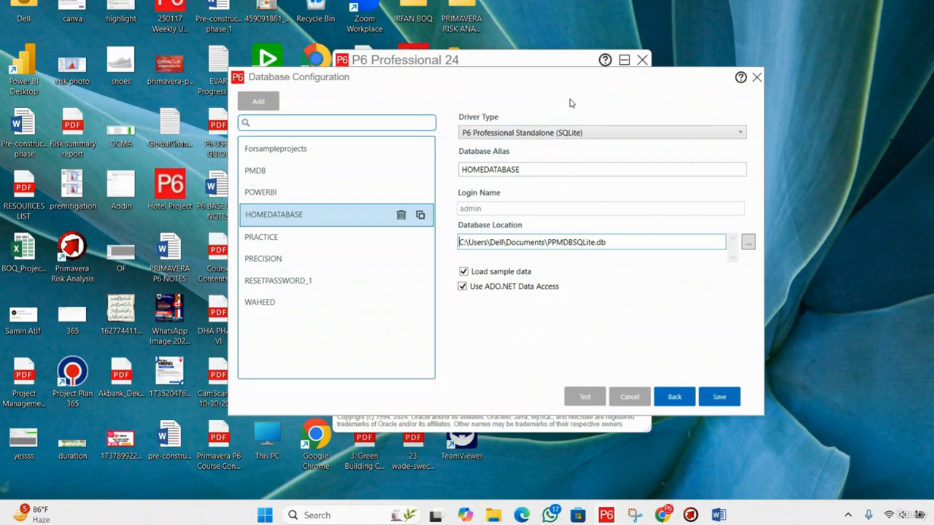
Browse for a new database location and open the P6 DATABASES folder on New Volume (D:).
{"action": "left_click", "coordinate": [583, 299]}
{"action": "left_click", "coordinate": [621, 245]}
{"action": "left_click_drag", "start_coordinate": [621, 244], "coordinate": [492, 243]}
{"action": "left_click", "coordinate": [492, 243]}
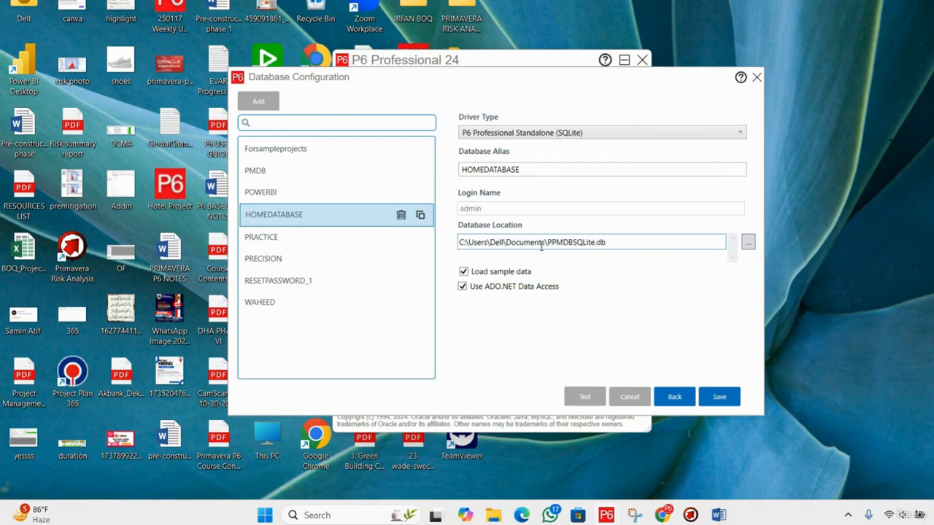
{"action": "left_click", "coordinate": [748, 248]}
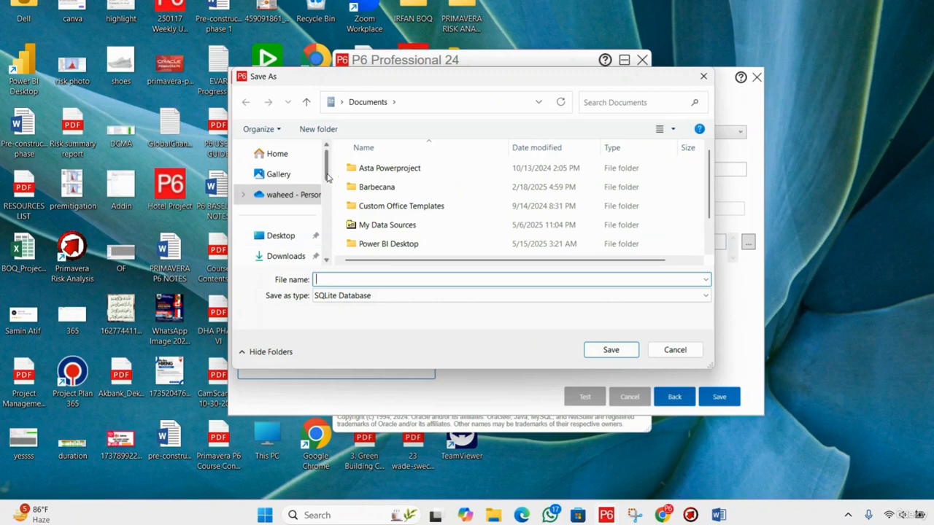
{"action": "scroll", "coordinate": [314, 205], "scroll_direction": "down", "scroll_amount": 5}
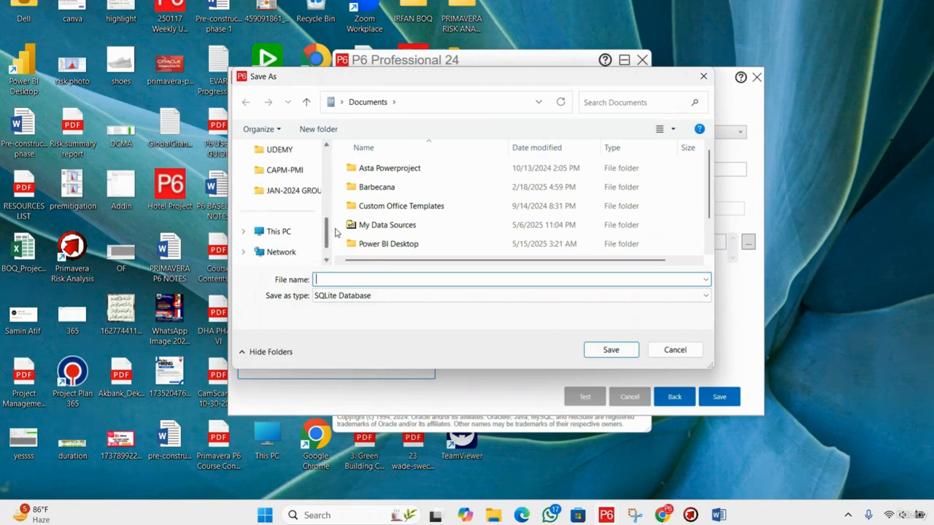
{"action": "left_click", "coordinate": [292, 211]}
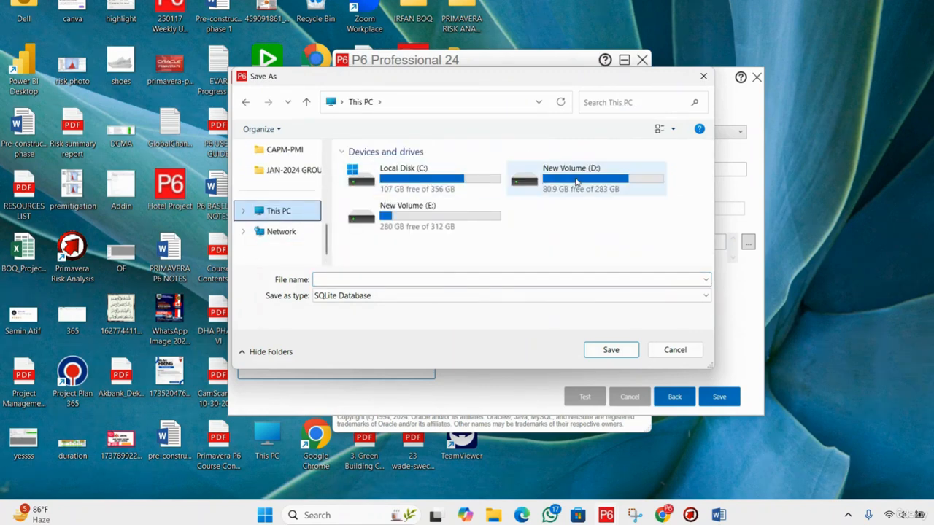
{"action": "double_click", "coordinate": [569, 179]}
{"action": "left_click", "coordinate": [392, 229]}
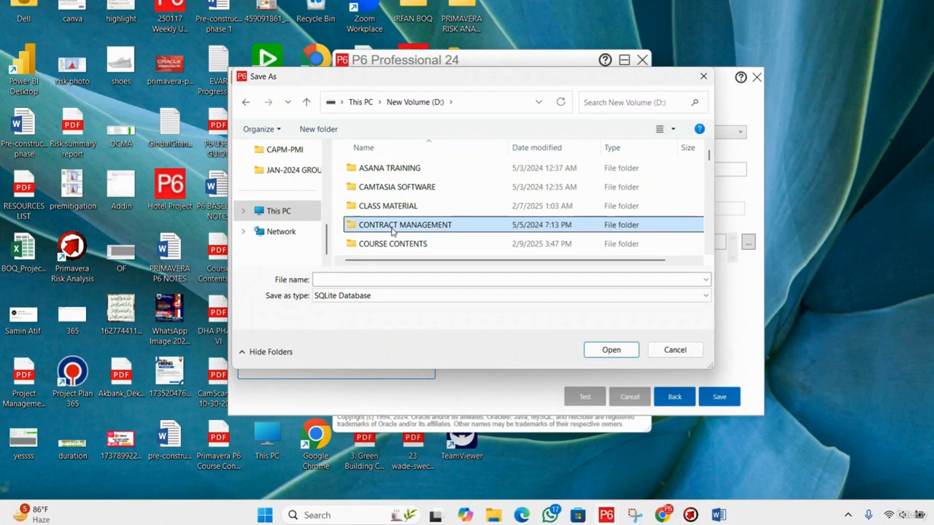
{"action": "key", "text": "p"}
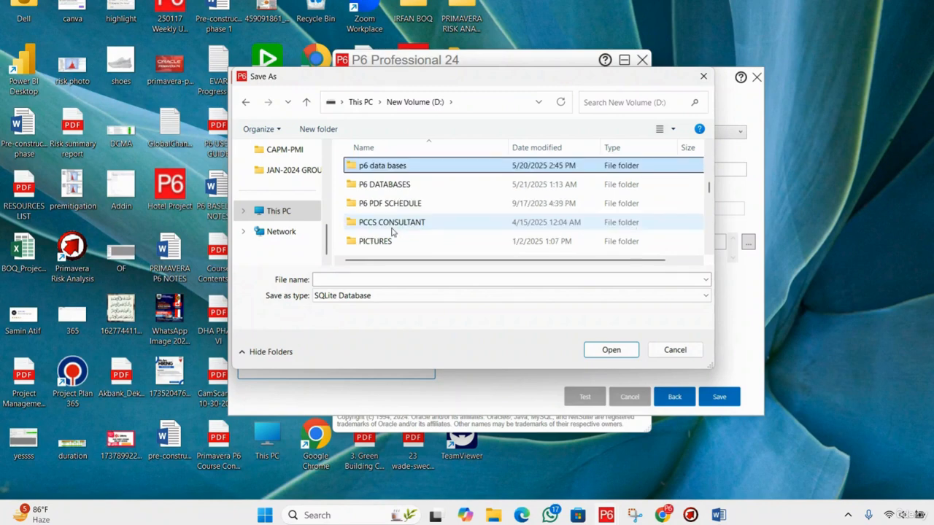
{"action": "double_click", "coordinate": [416, 185]}
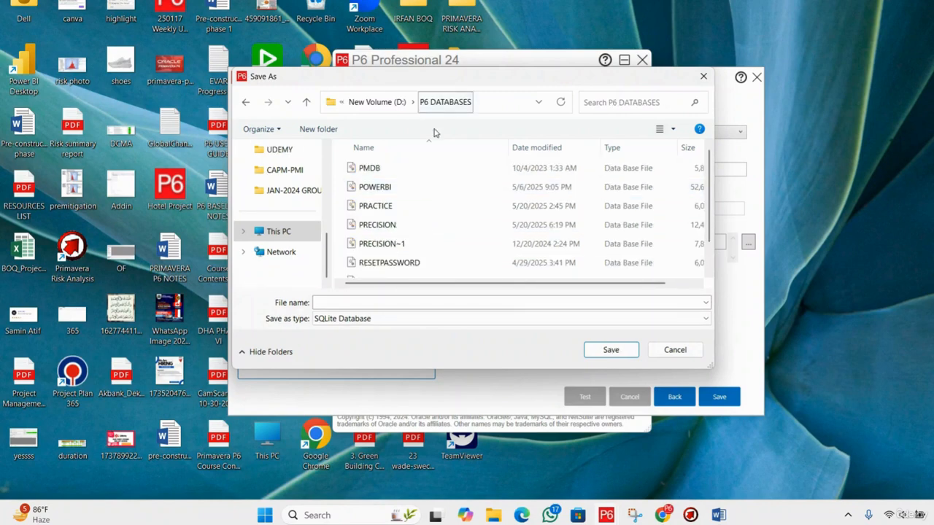
Save the database file as HOMEDATABASE.db in the P6 DATABASES folder and check the folder and file name in its location path.
{"action": "scroll", "coordinate": [440, 198], "scroll_direction": "down", "scroll_amount": 1}
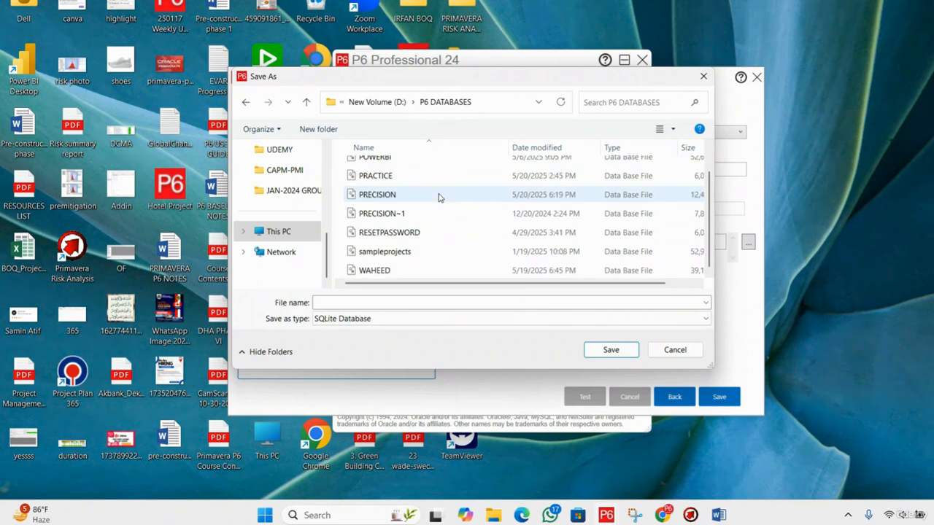
{"action": "scroll", "coordinate": [440, 198], "scroll_direction": "up", "scroll_amount": 1}
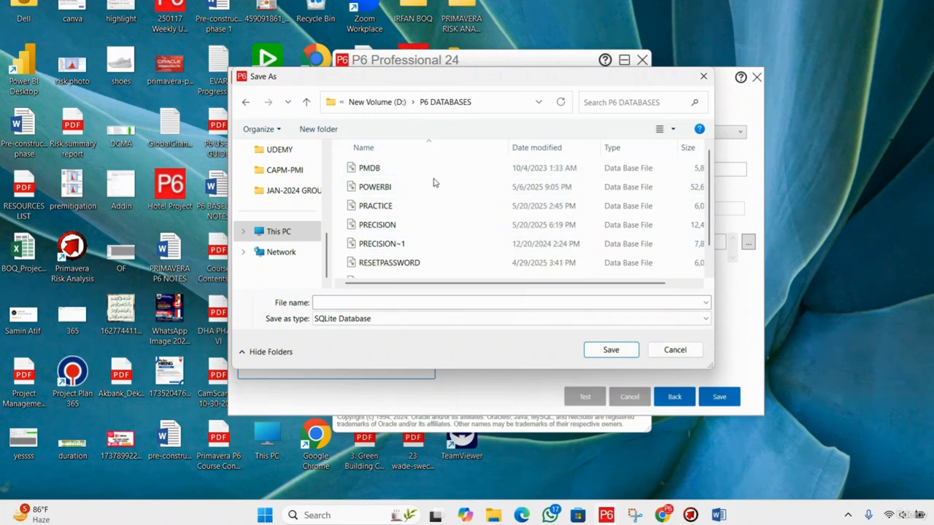
{"action": "left_click", "coordinate": [422, 305]}
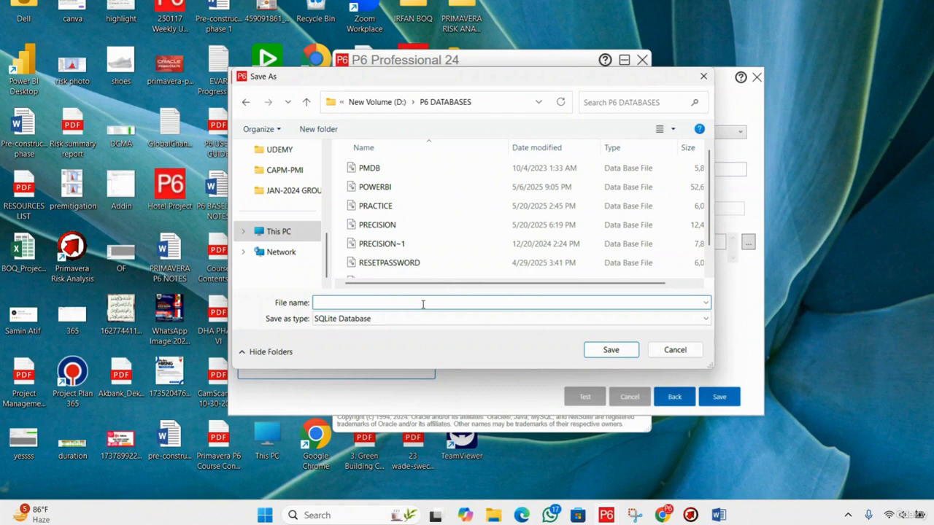
{"action": "type", "text": "HOMEDATABASE.db"}
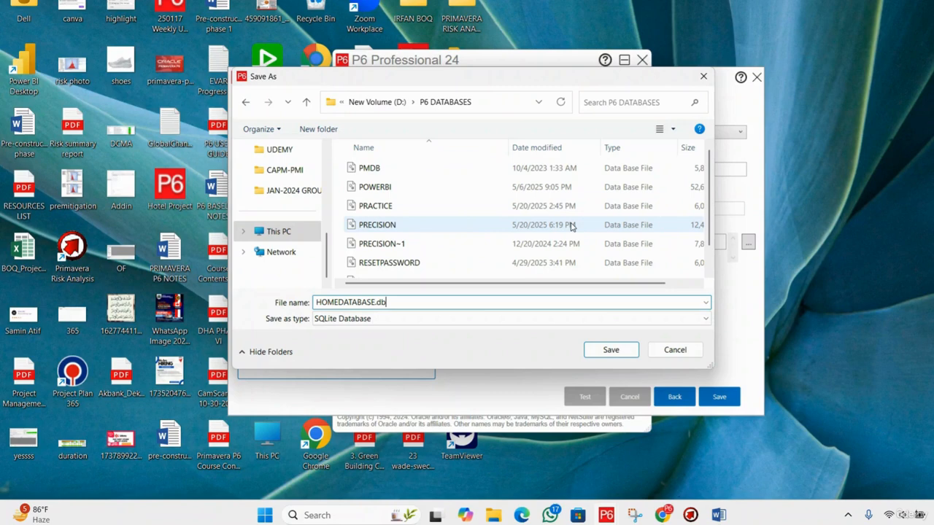
{"action": "left_click", "coordinate": [610, 351]}
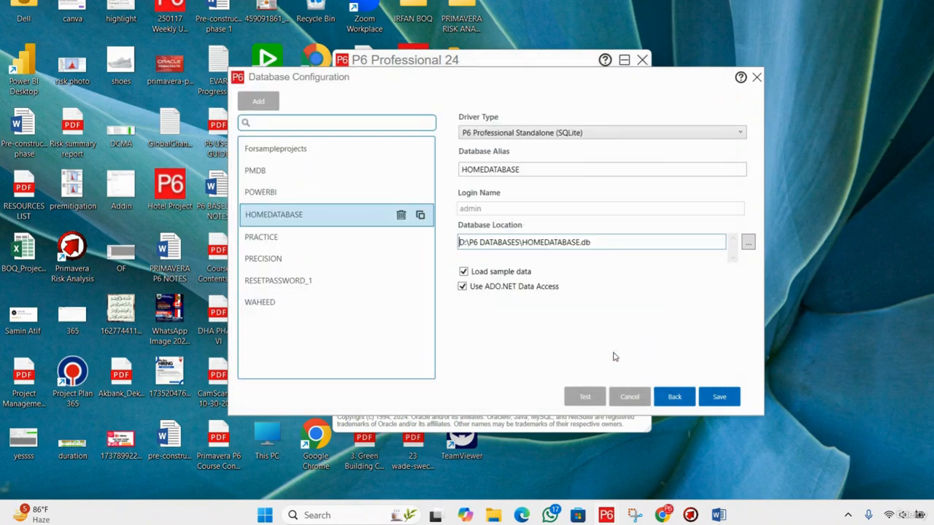
{"action": "left_click_drag", "start_coordinate": [523, 242], "coordinate": [582, 243]}
{"action": "left_click", "coordinate": [523, 246]}
{"action": "left_click_drag", "start_coordinate": [473, 242], "coordinate": [520, 245]}
{"action": "left_click", "coordinate": [592, 246]}
Turn off sample data loading and ADO.NET data access, then save the HOMEDATABASE alias and close the database configuration.
{"action": "left_click", "coordinate": [473, 275]}
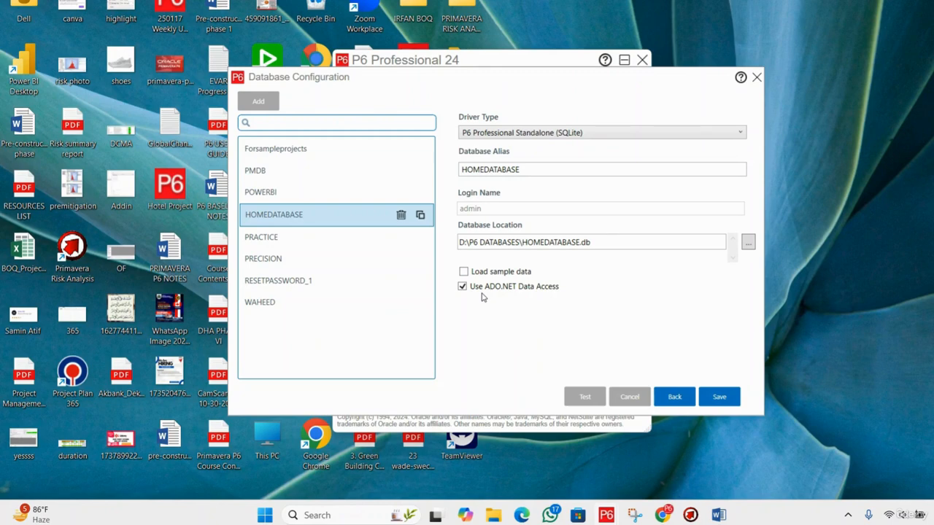
{"action": "left_click", "coordinate": [463, 287]}
{"action": "left_click", "coordinate": [720, 400]}
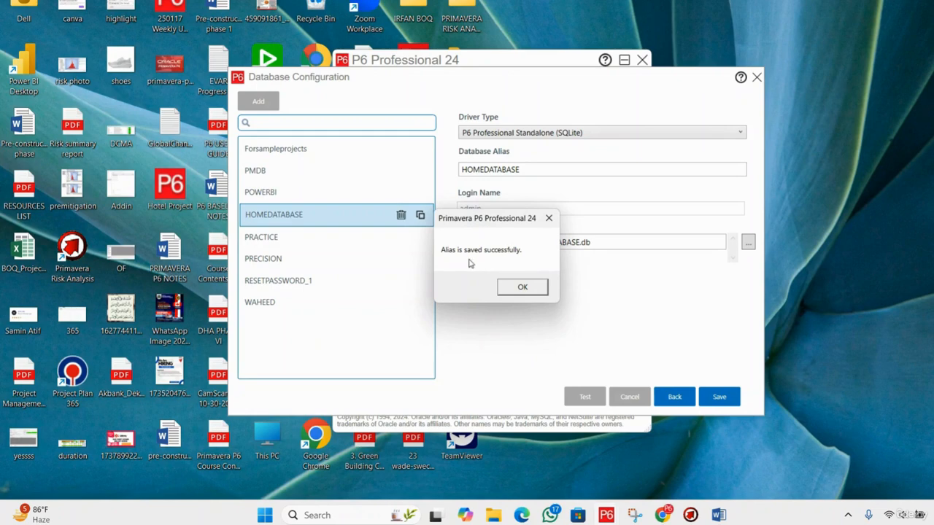
{"action": "left_click", "coordinate": [522, 288]}
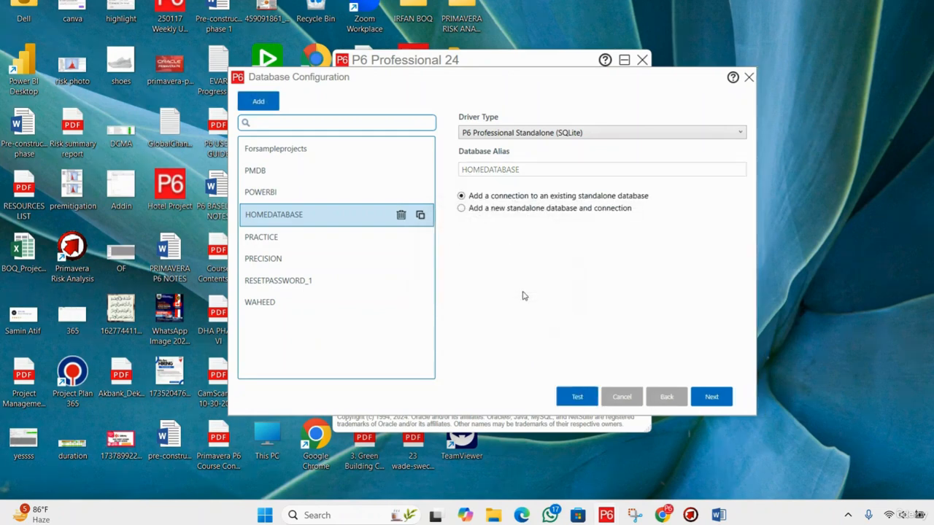
{"action": "left_click", "coordinate": [748, 79]}
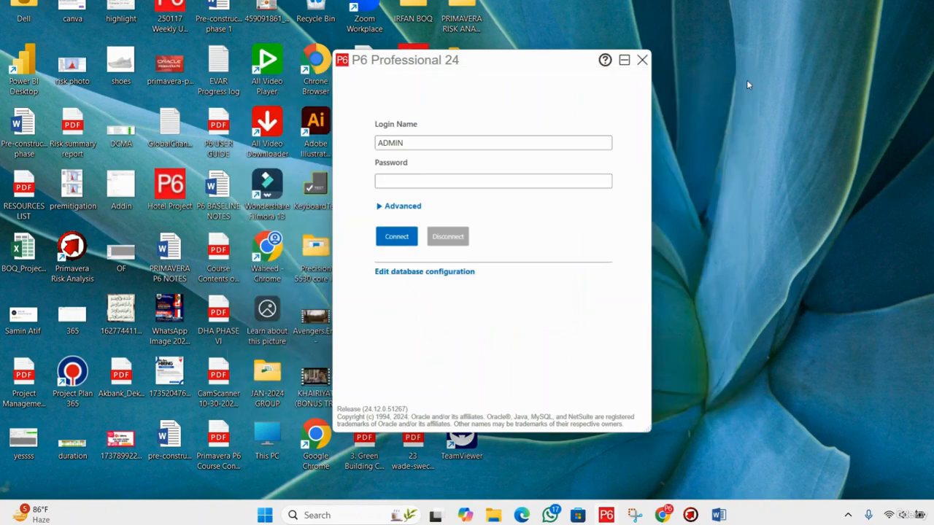
Check that HOMEDATABASE is the chosen login database, enter the admin password and connect, dismissing the industry notice.
{"action": "left_click", "coordinate": [380, 208]}
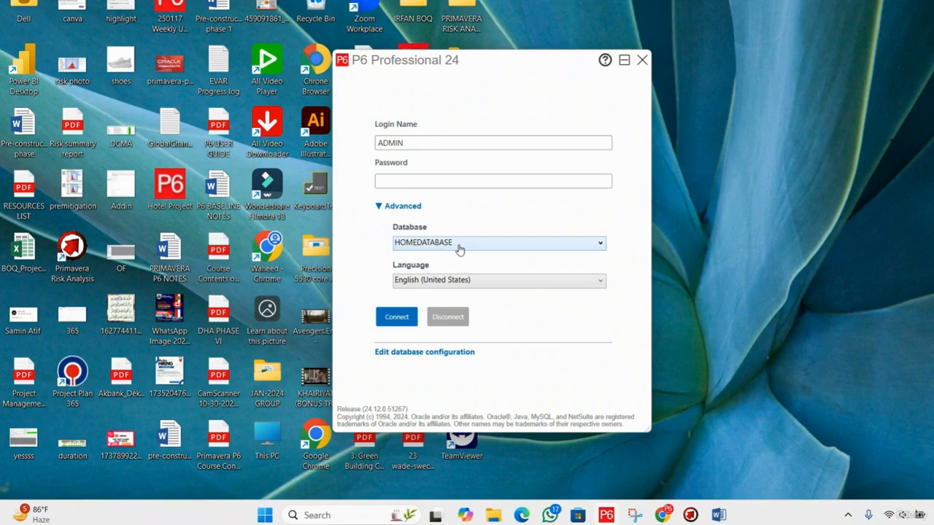
{"action": "left_click", "coordinate": [421, 182]}
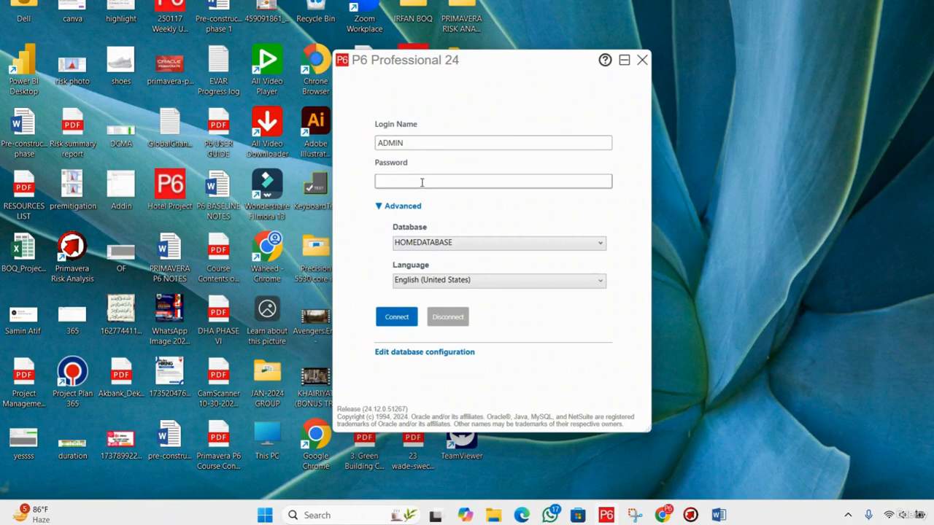
{"action": "type", "text": "admin"}
{"action": "left_click", "coordinate": [400, 319]}
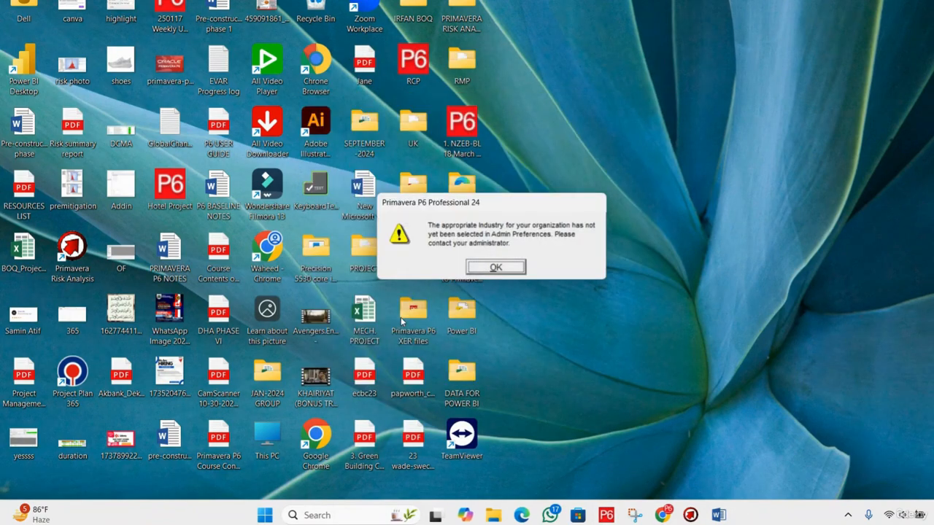
{"action": "left_click", "coordinate": [509, 271]}
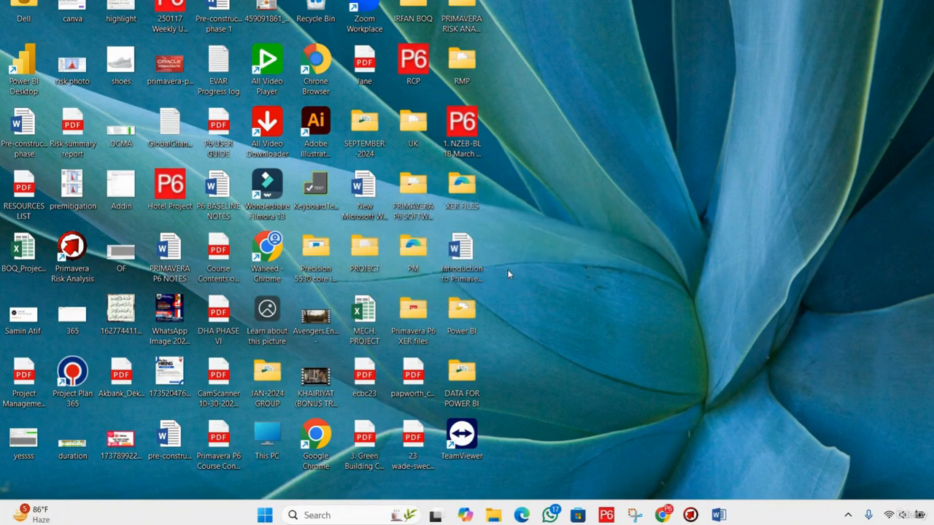